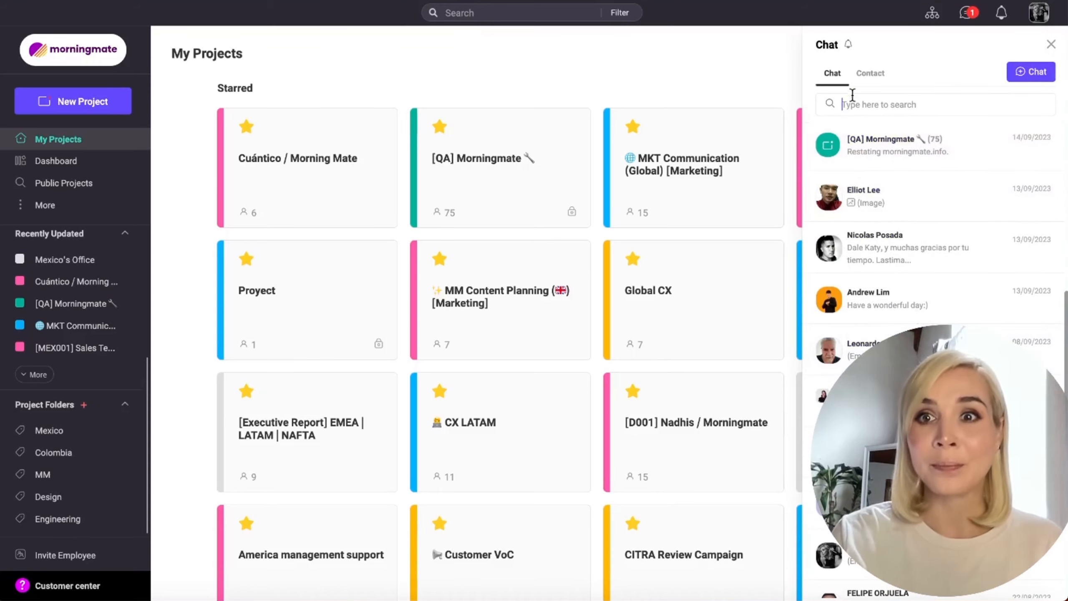
Browse the chat contact list, open a direct chat with one of the contacts, and close the chat window.
click(879, 78)
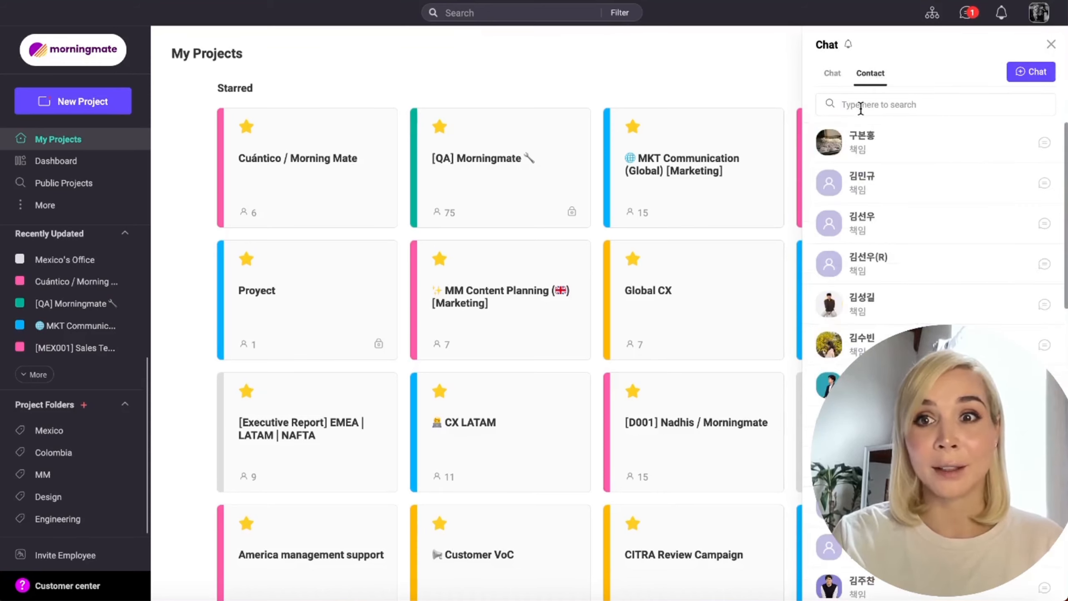
scroll(905, 203, down, 8)
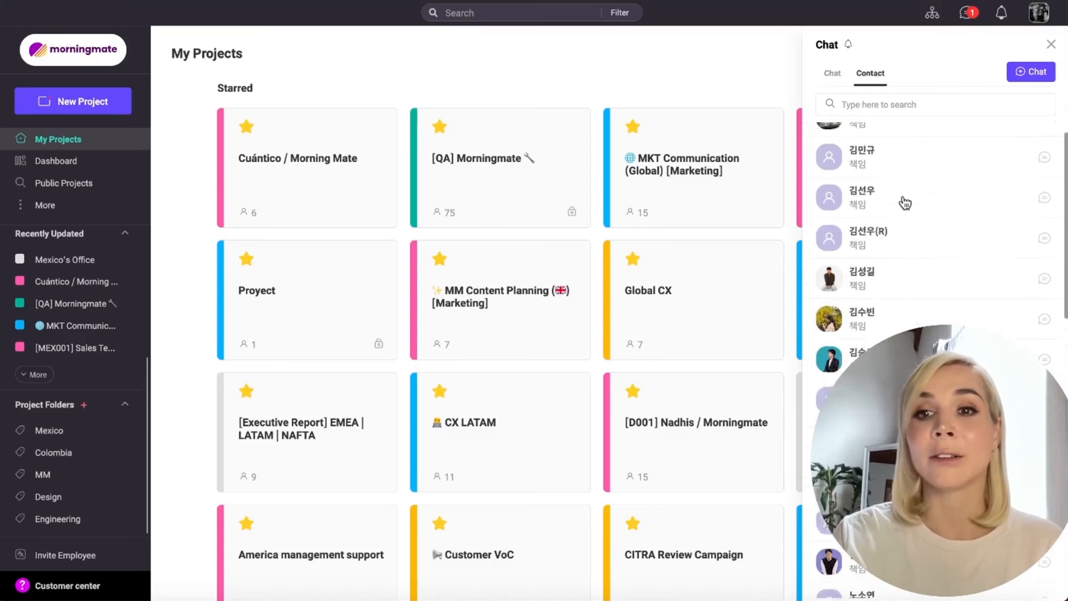
scroll(905, 203, down, 1)
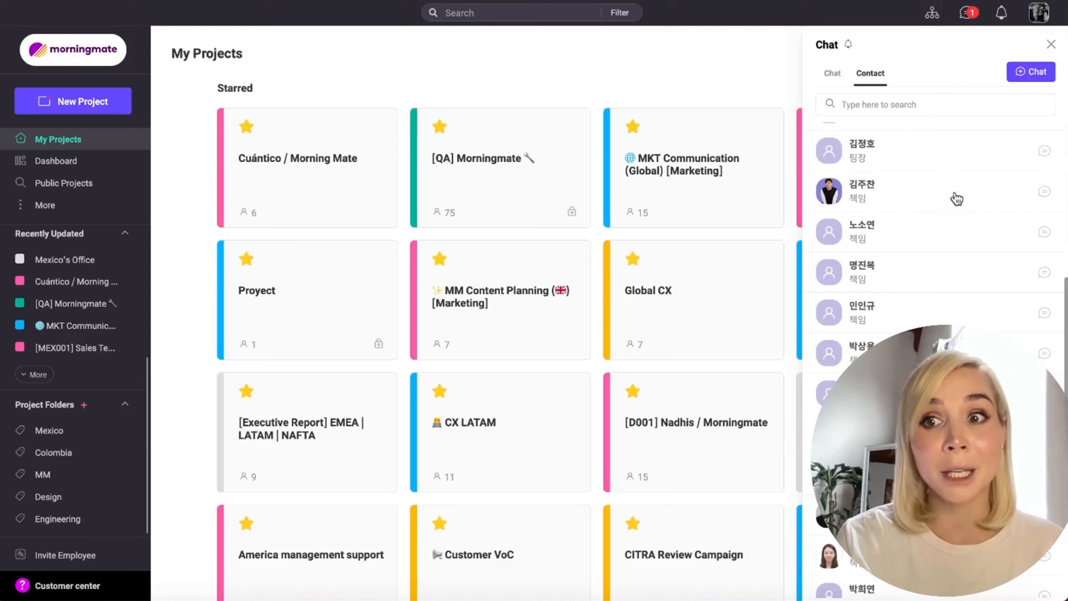
click(1045, 194)
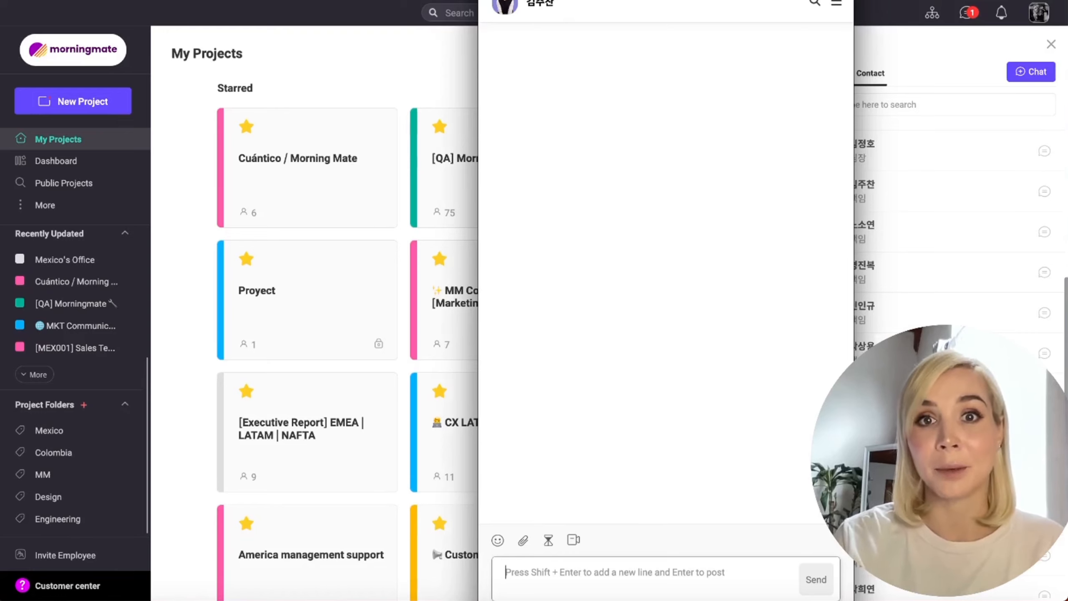
click(488, 1)
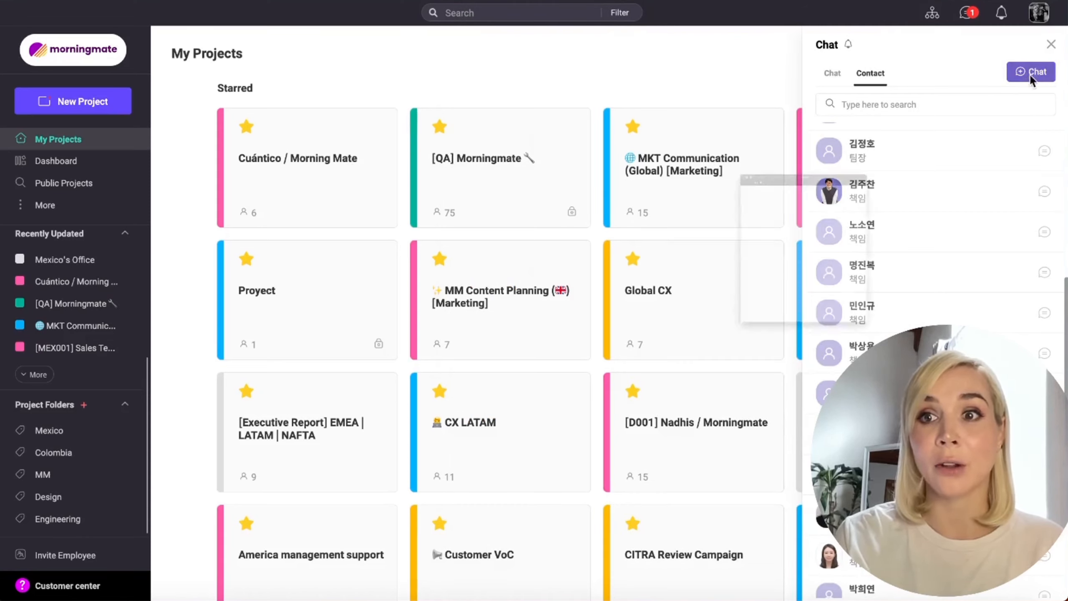
Start a new chat and browse the external contacts available as participants.
click(1031, 72)
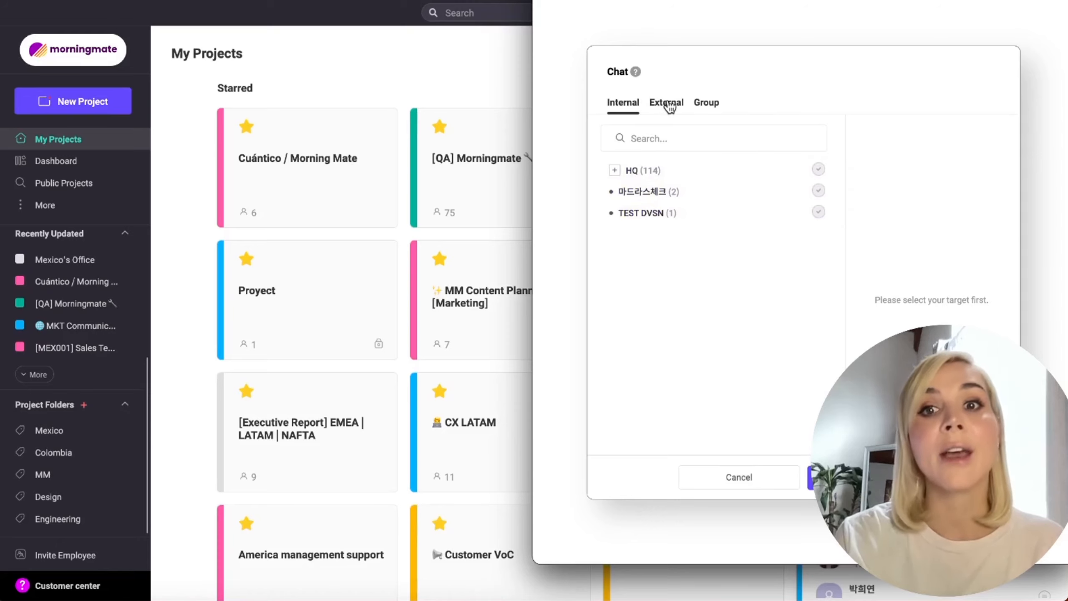
click(655, 110)
scroll(736, 274, down, 1)
scroll(740, 298, down, 6)
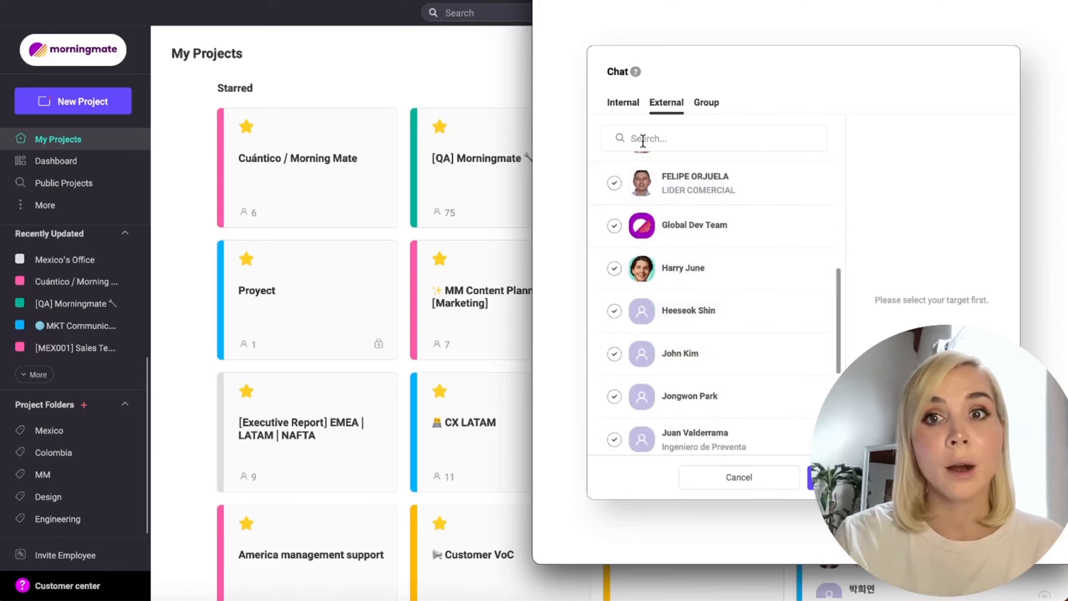
Select the CX센터 department under HQ from the internal participants, and discard the new chat.
click(626, 108)
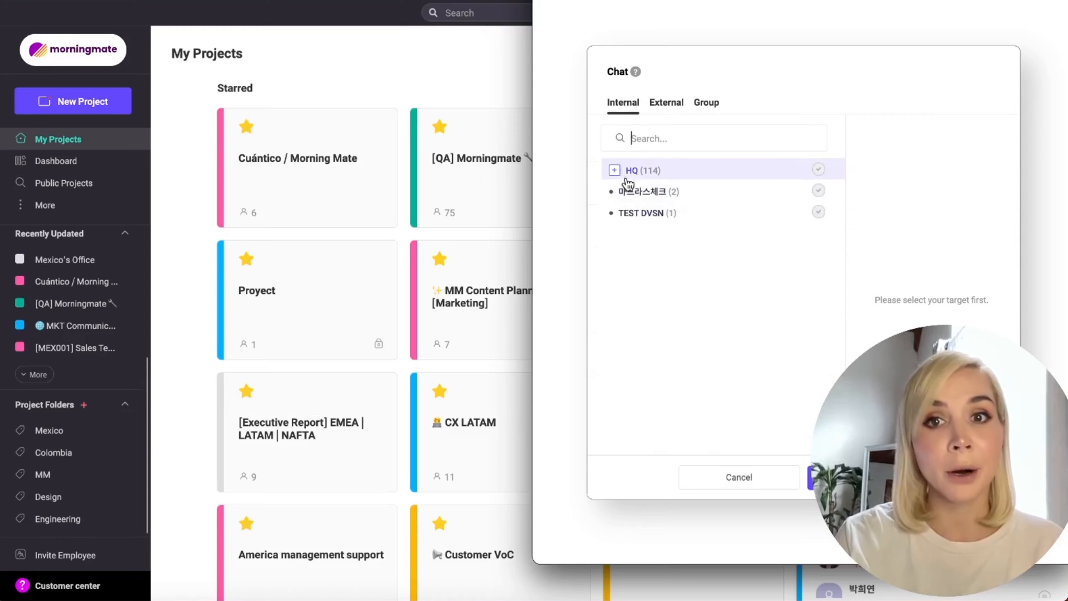
click(615, 171)
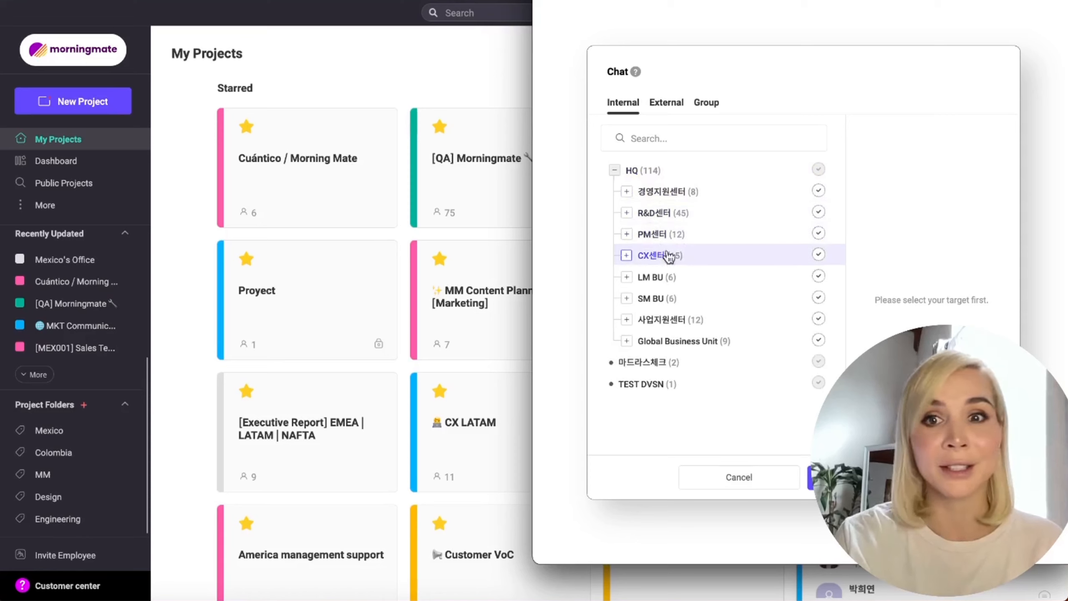
click(818, 255)
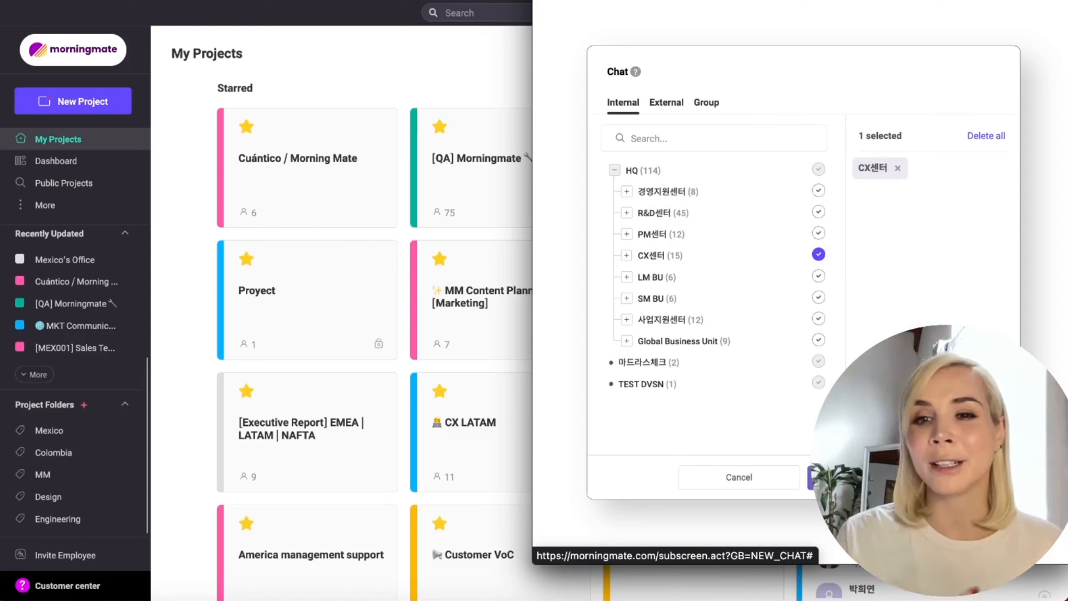
click(751, 477)
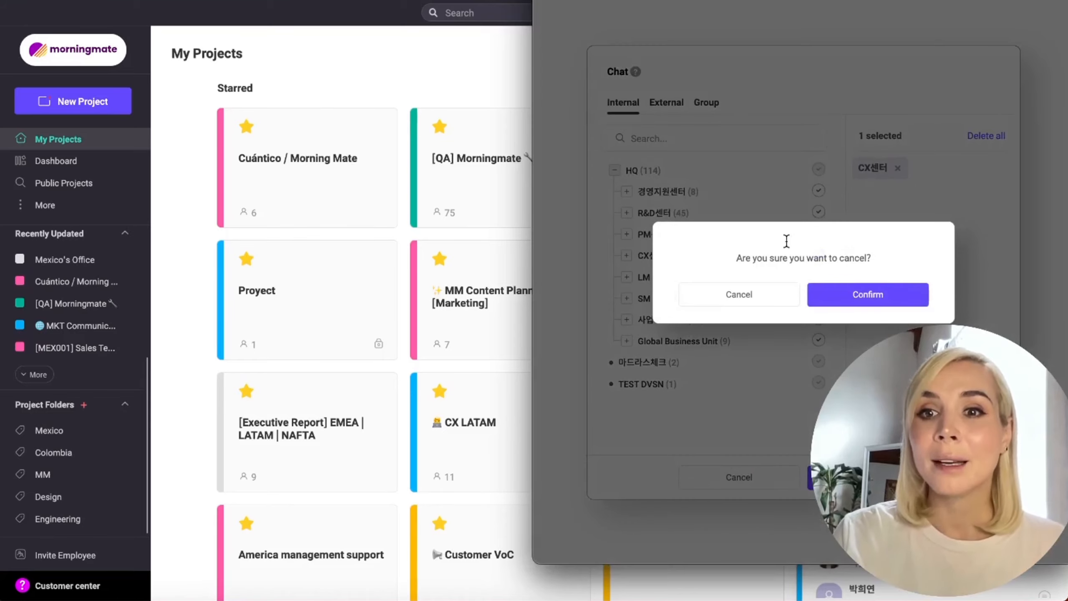
click(868, 296)
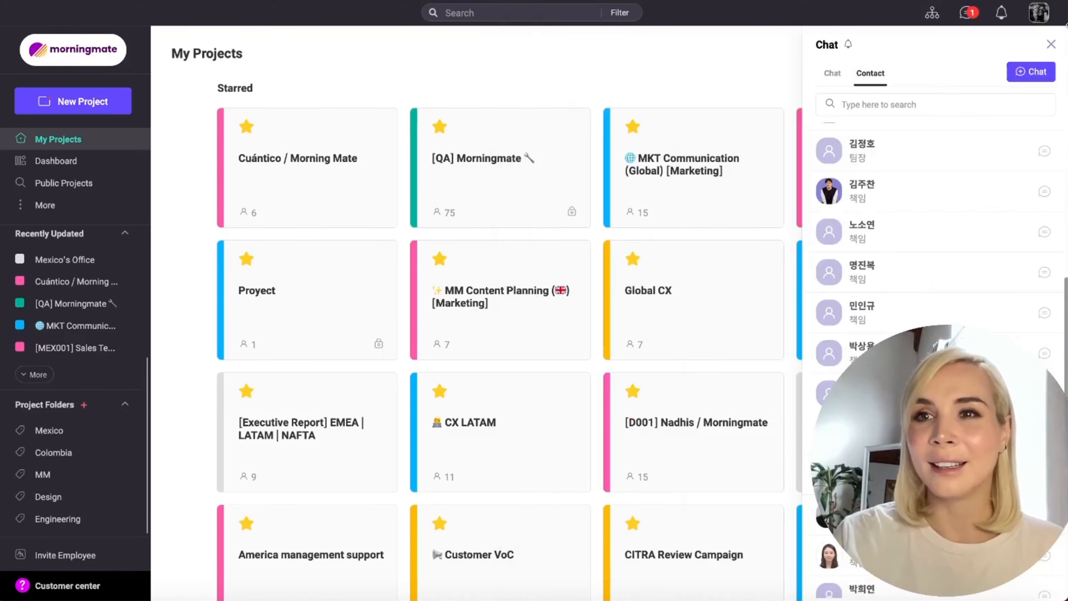
Close the chat list, open the MKT Communication (Global) [Marketing] project, and look through its participants.
click(1053, 46)
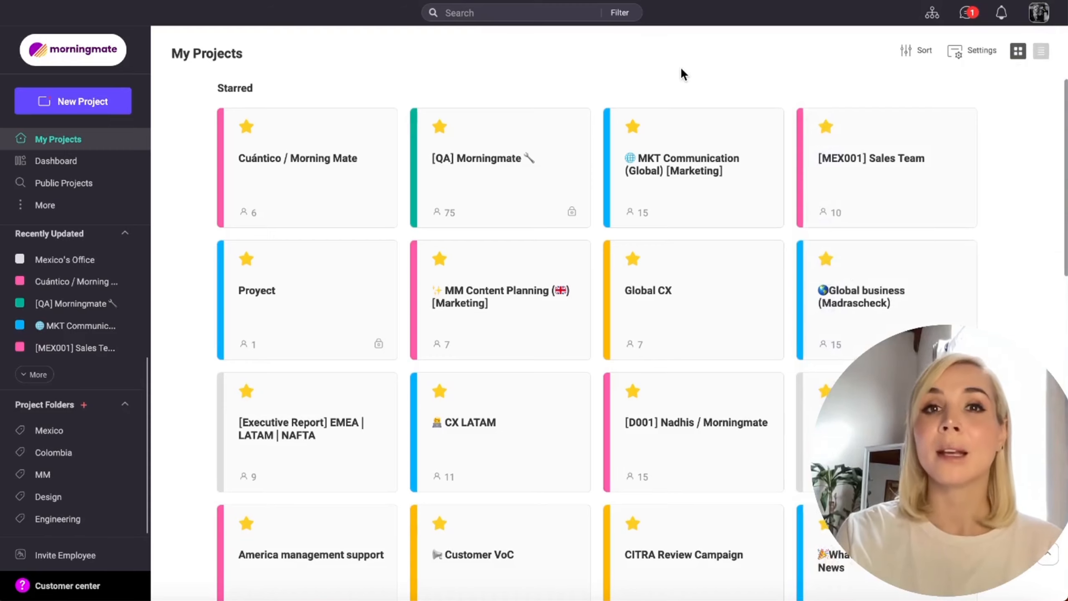
click(672, 165)
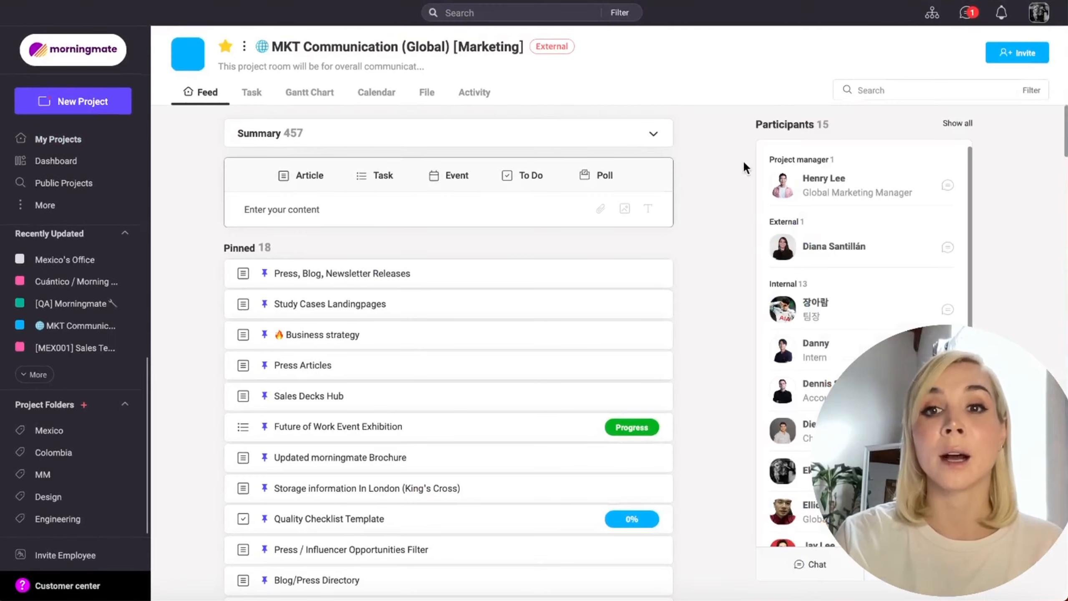
scroll(728, 252, down, 2)
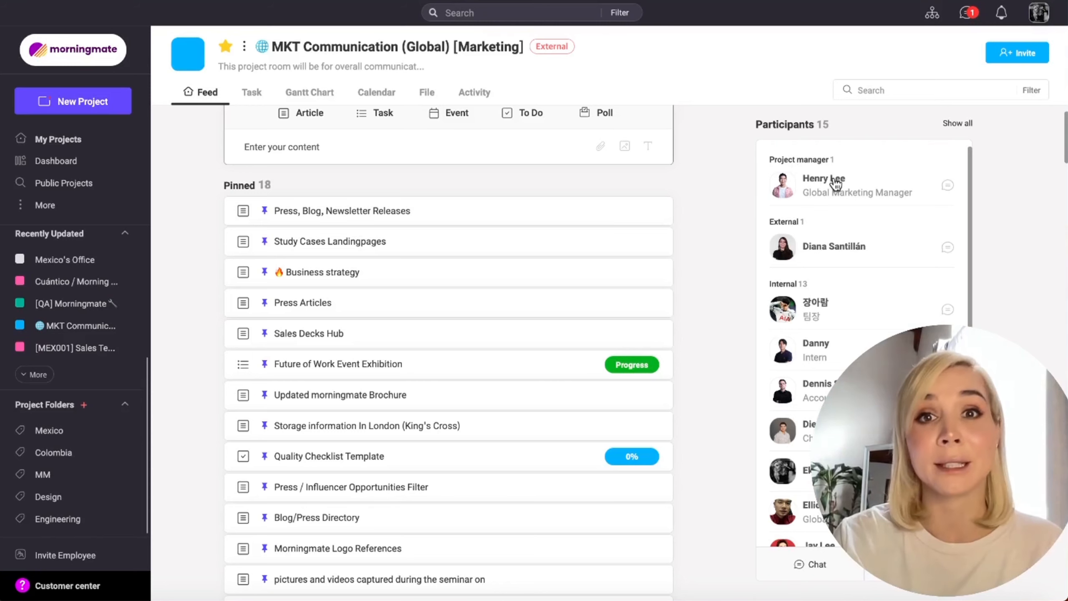
scroll(731, 294, down, 2)
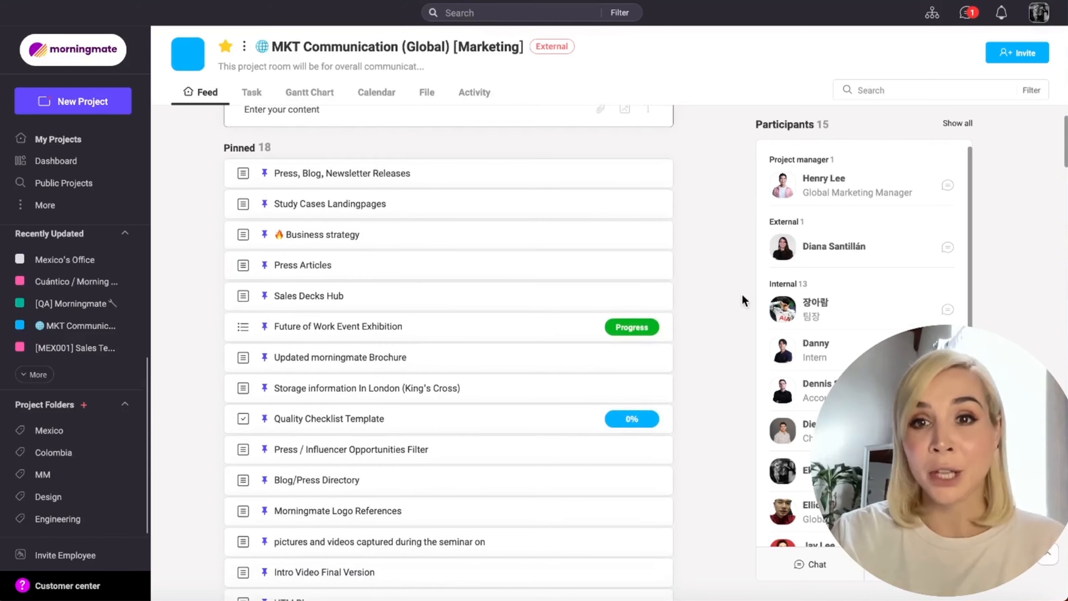
scroll(862, 295, down, 6)
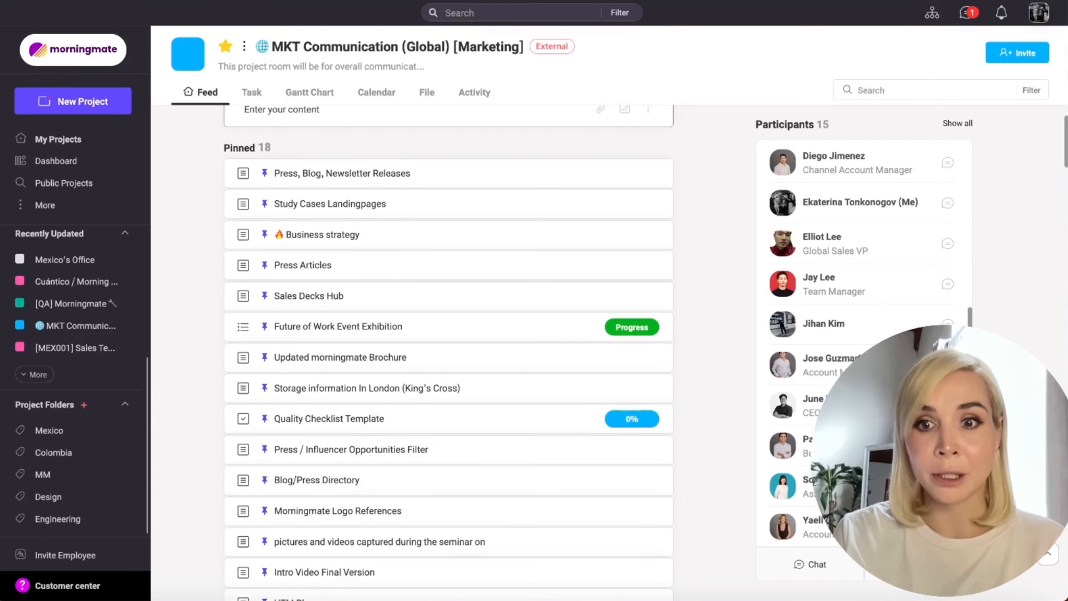
Request a chat room for all project participants and cancel its creation.
click(799, 564)
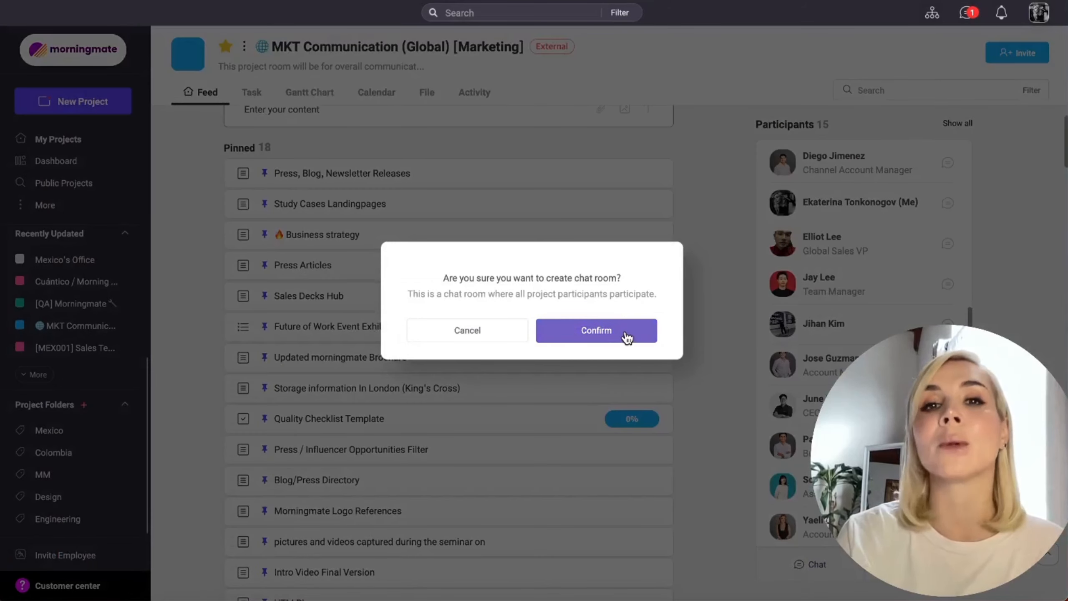
click(510, 332)
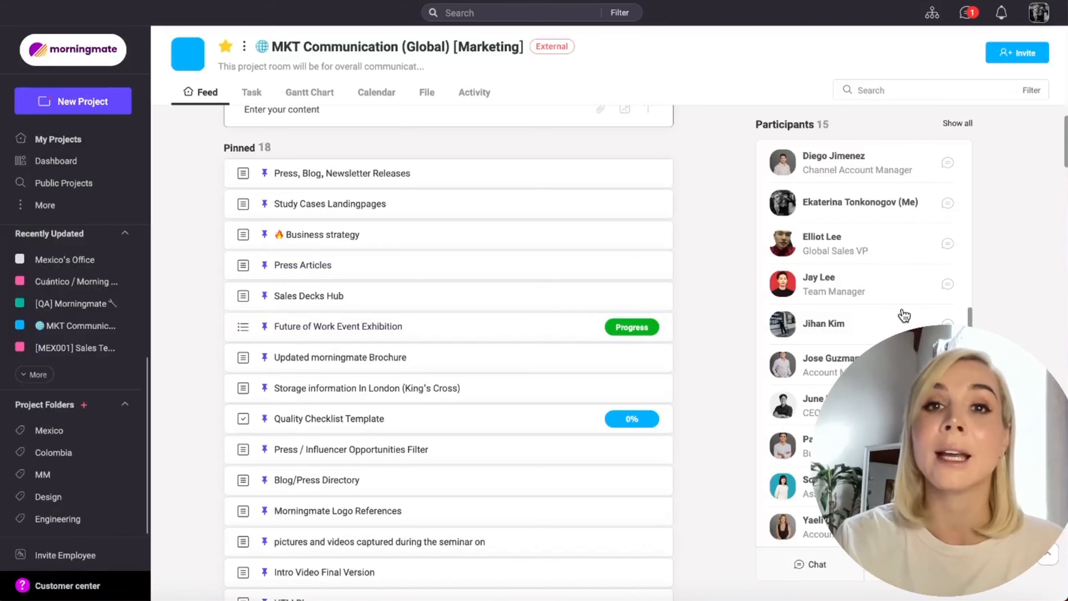
Open a direct chat with the project manager from the participants list and close it.
scroll(905, 317, up, 5)
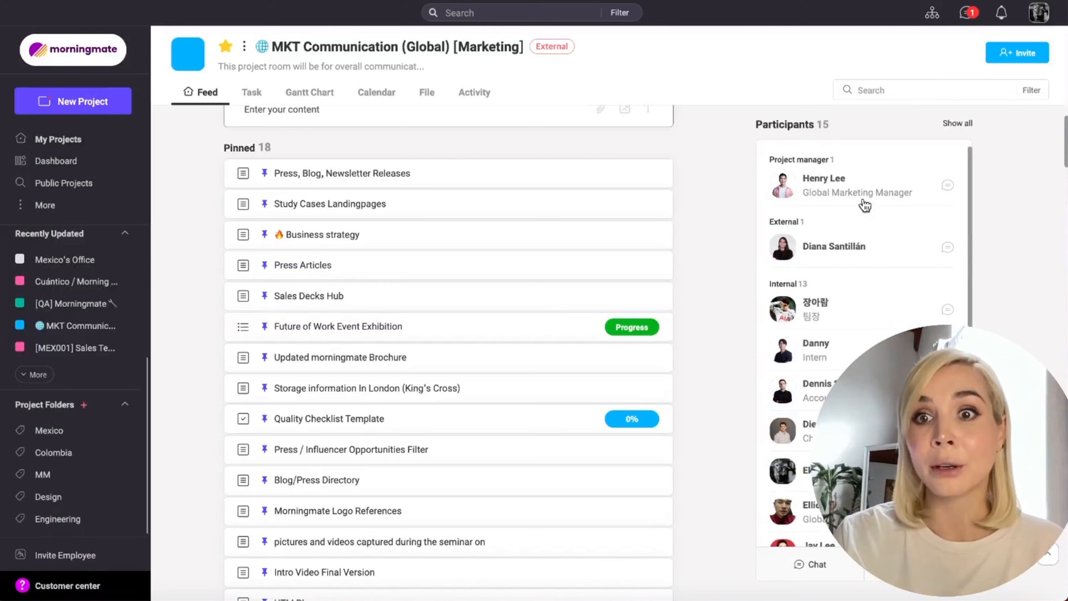
click(949, 186)
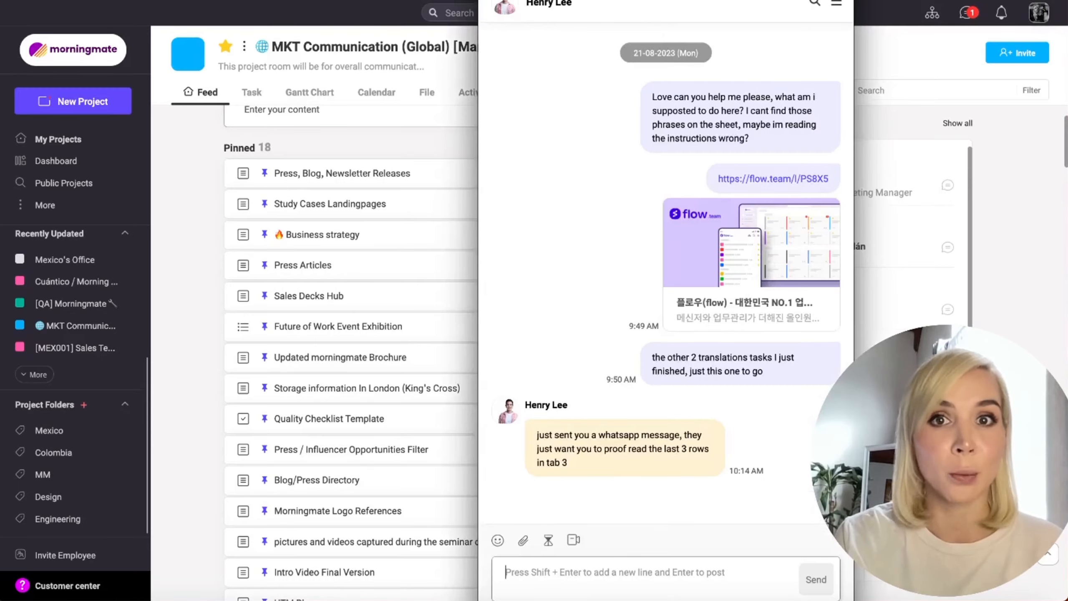
click(489, 1)
Find the "[Request] Default image for pop-up" task in the feed, open a chat from its author's profile, and close it.
scroll(628, 203, down, 8)
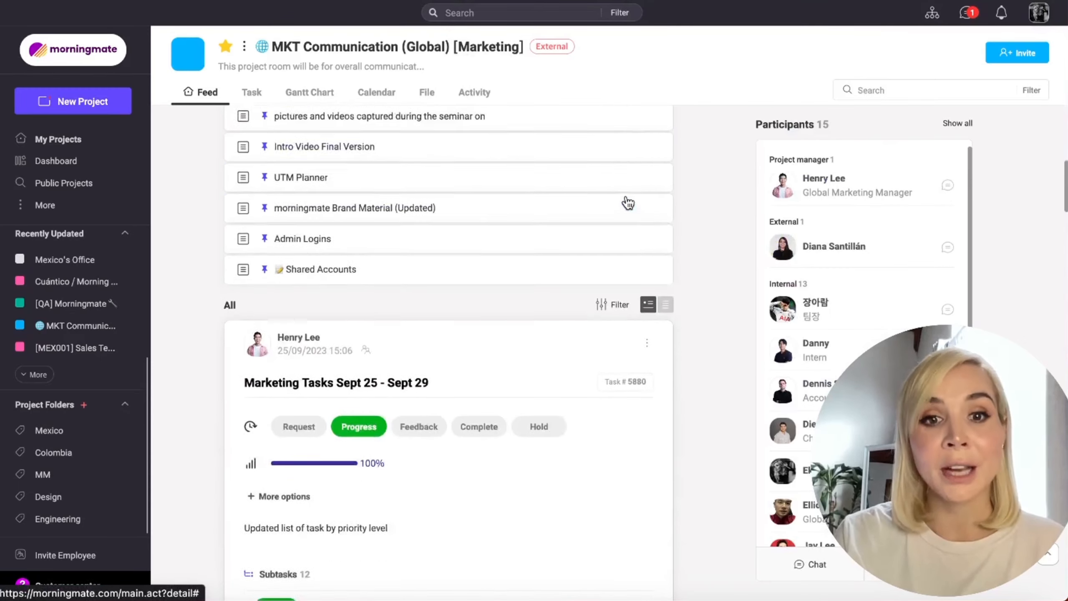
scroll(627, 198, down, 15)
scroll(625, 191, down, 2)
scroll(626, 190, up, 7)
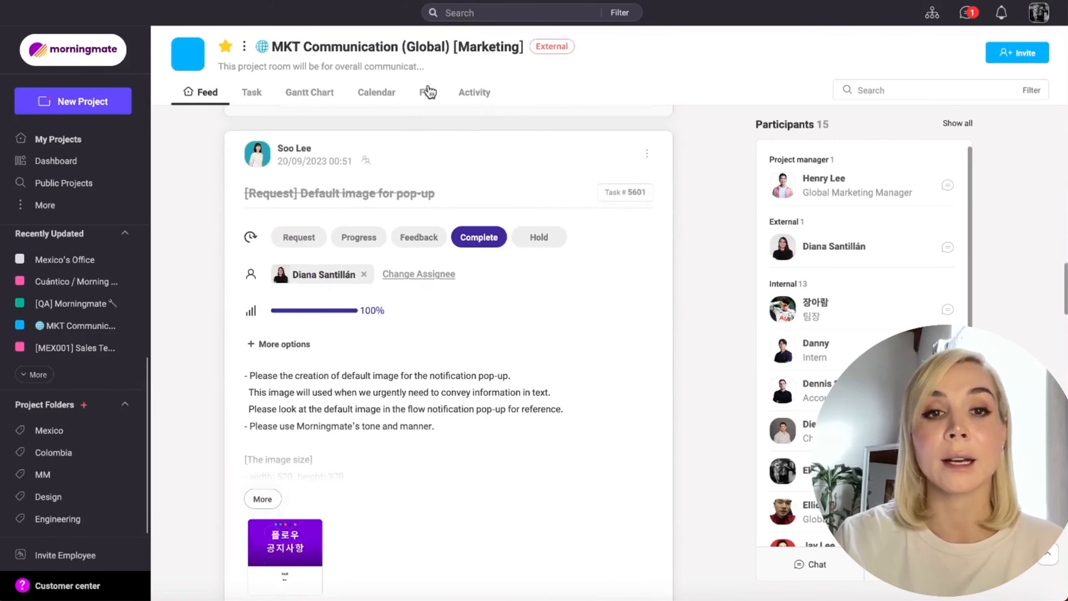
click(259, 160)
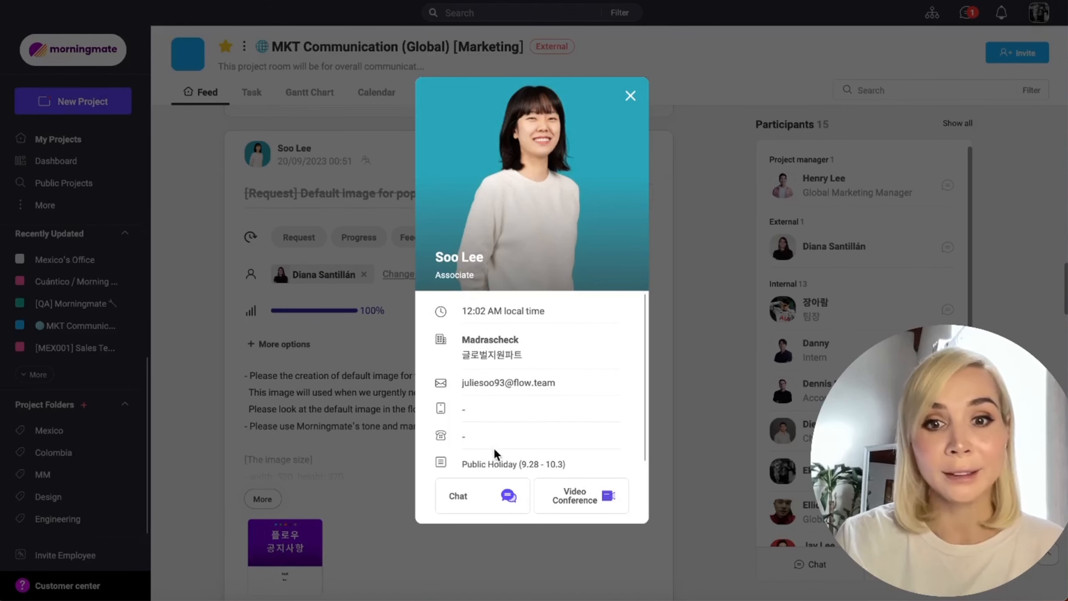
click(485, 496)
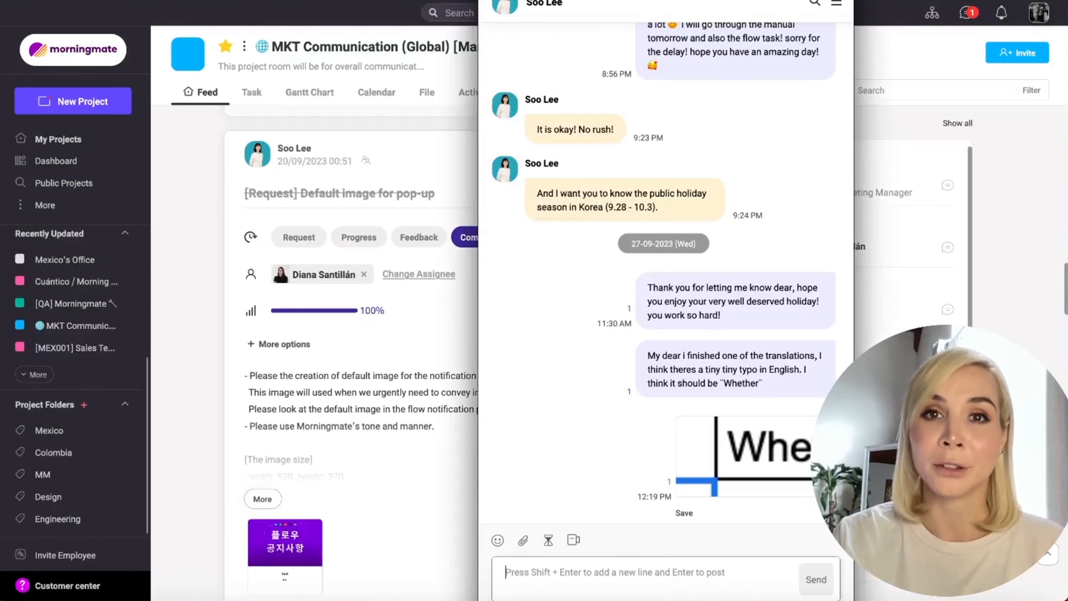
key(Escape)
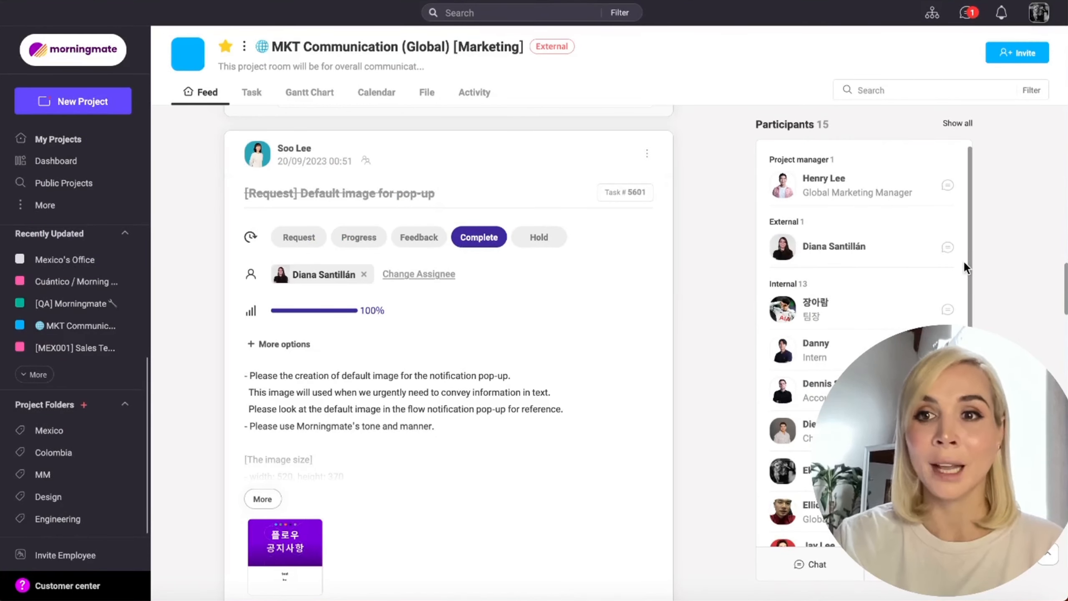
Open a direct chat with the project's external participant and browse the available sticker sets, ending on the penguin set.
click(951, 252)
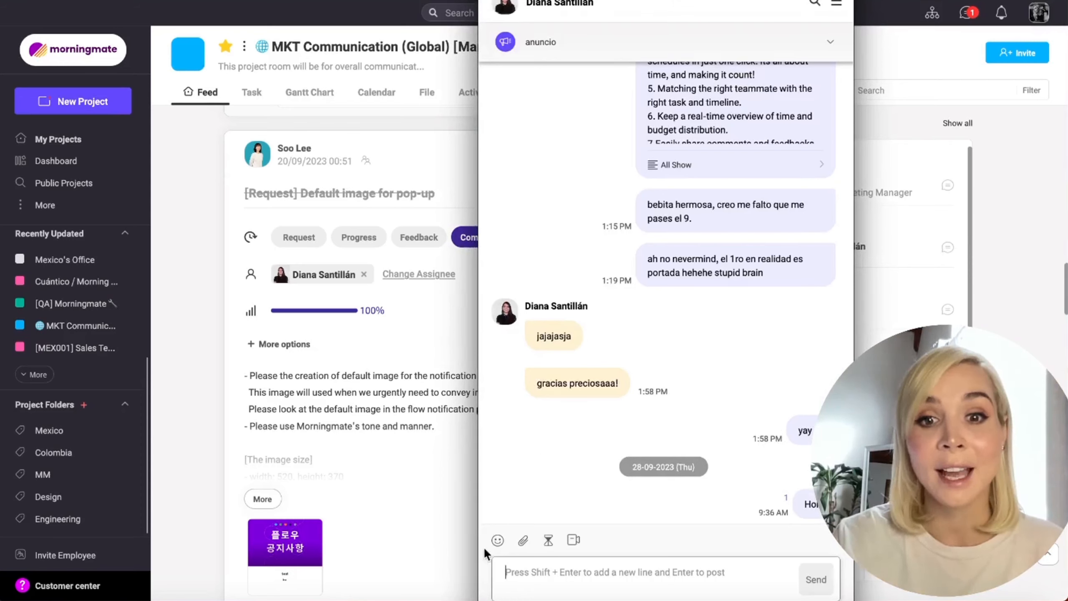
click(498, 542)
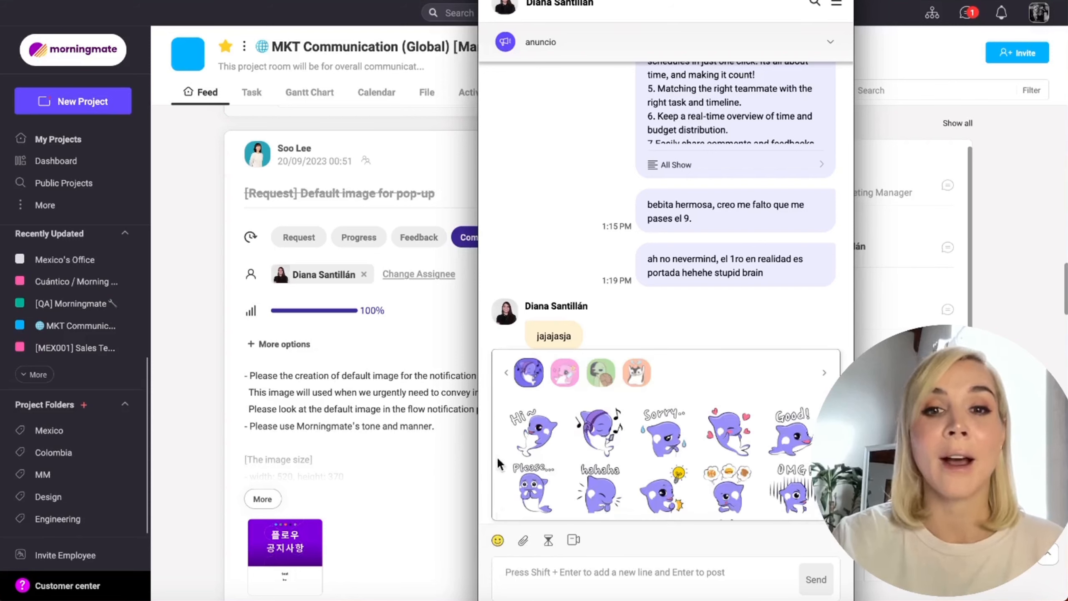
scroll(611, 498, down, 3)
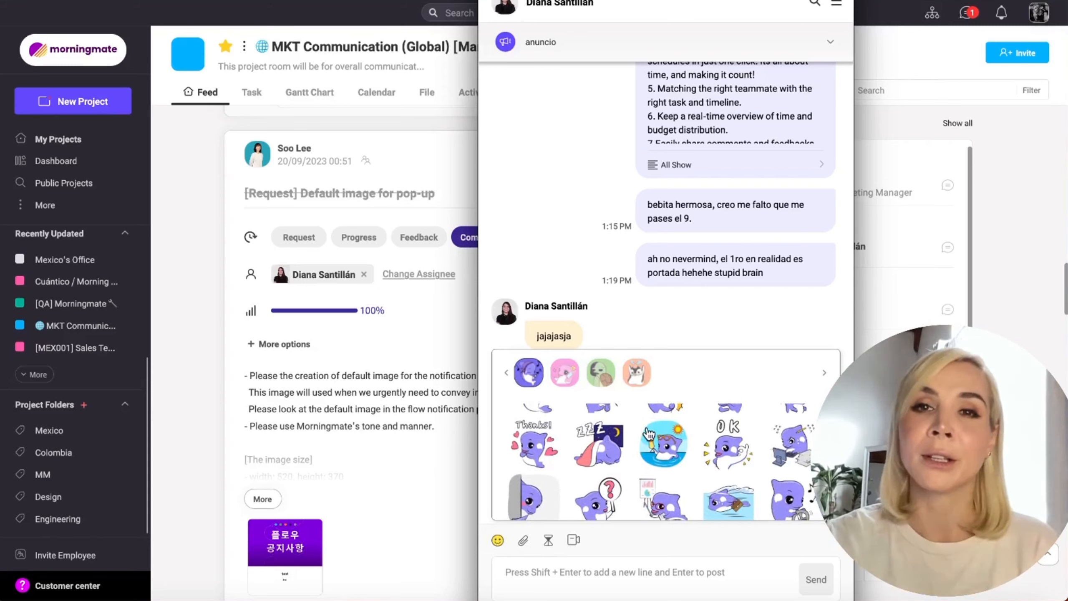
scroll(656, 416, down, 3)
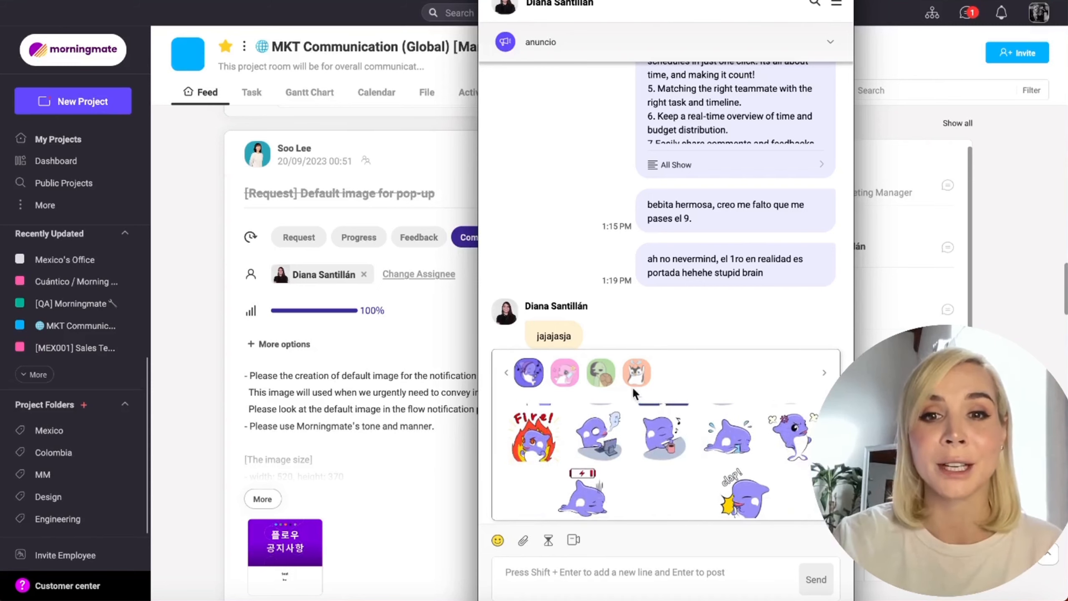
click(604, 381)
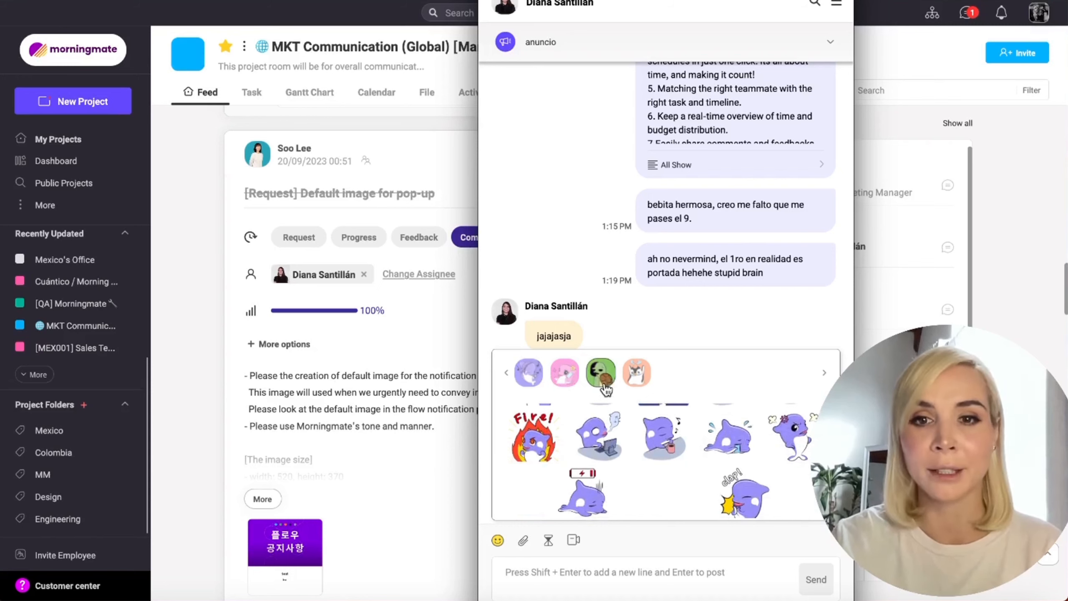
click(637, 381)
click(565, 372)
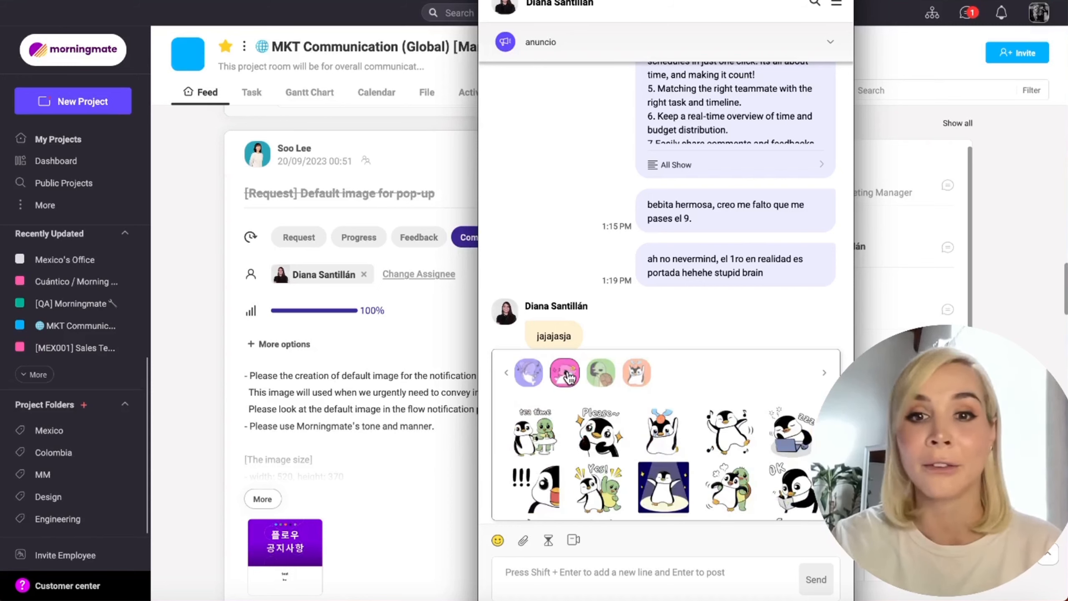
Show the available file attachment sources in the open chat, dismiss them, and activate the message field.
click(524, 541)
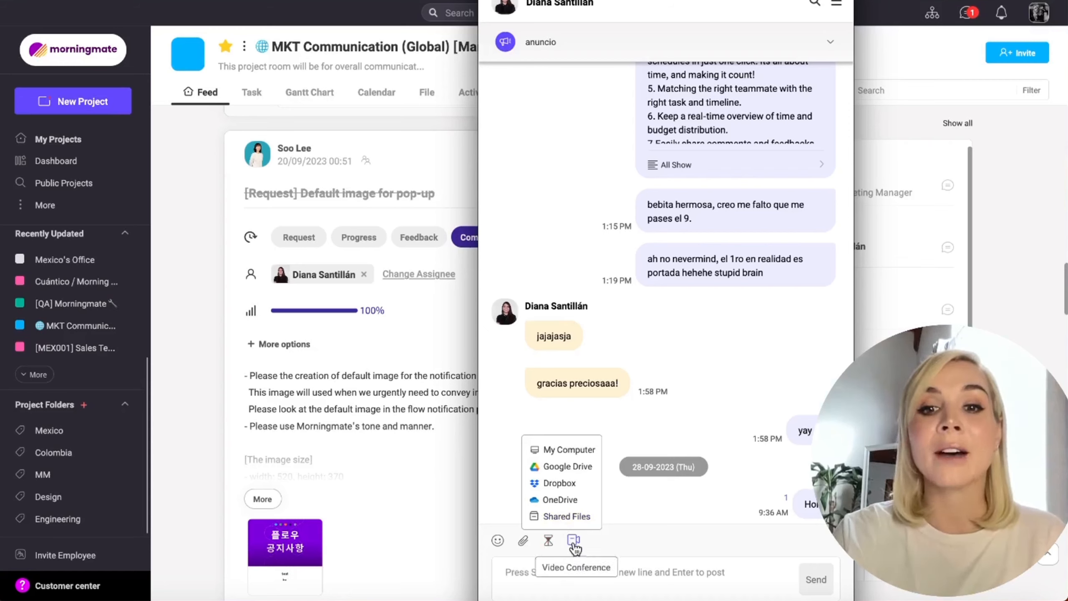
click(626, 543)
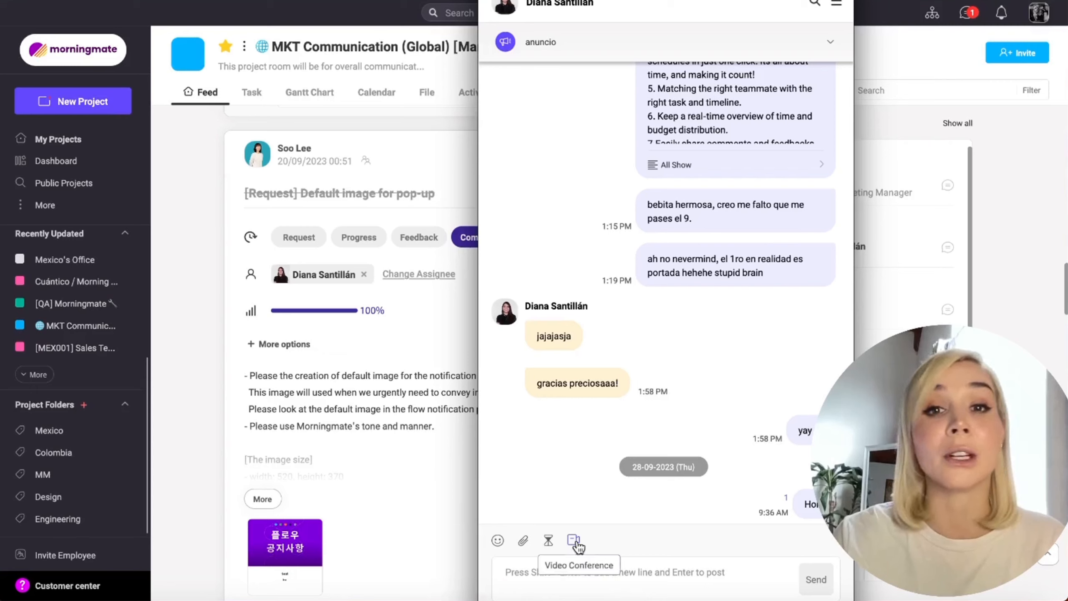
click(536, 570)
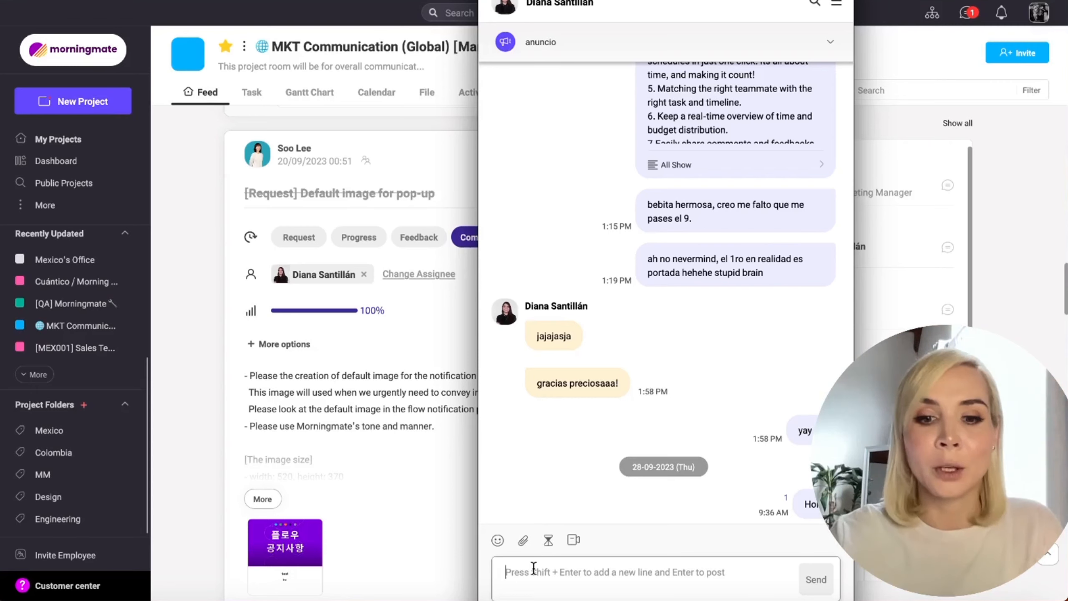
Send "Hey" as a secret message with a 10-second timer in the open chat.
text(Hey)
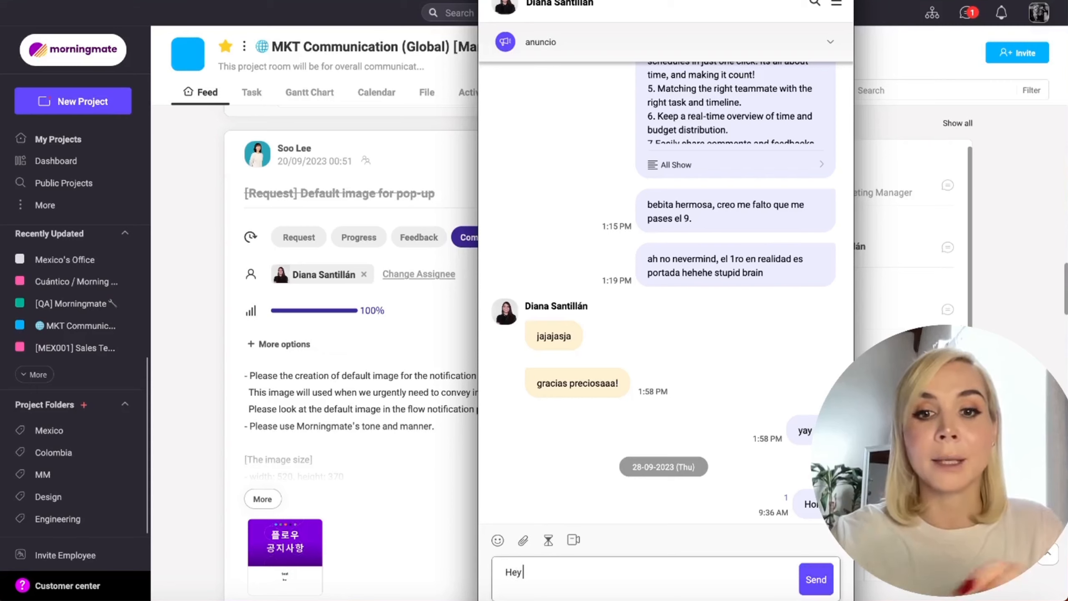
click(548, 540)
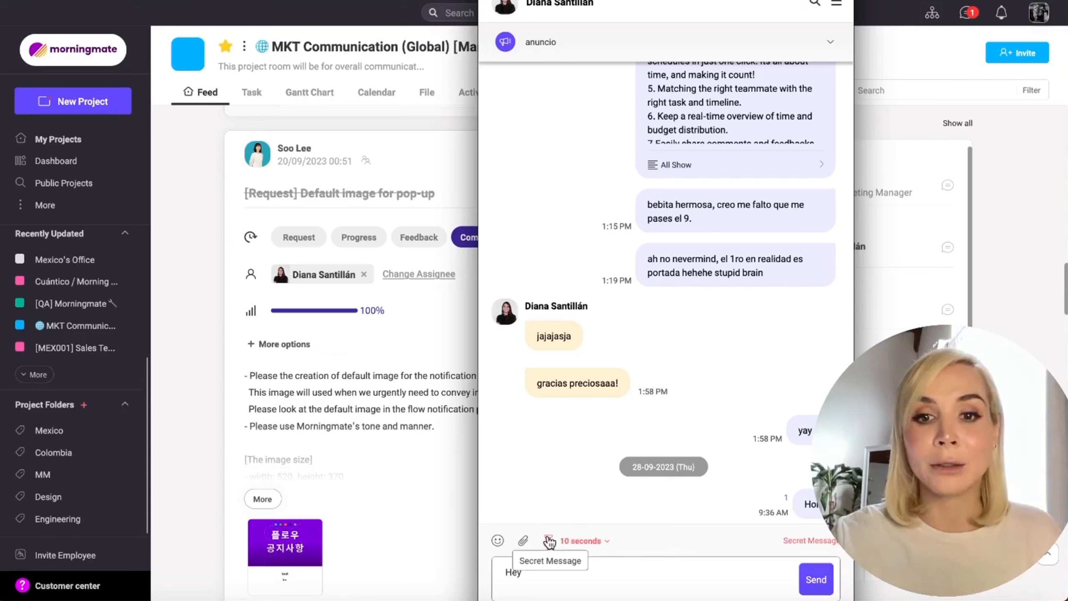
click(590, 545)
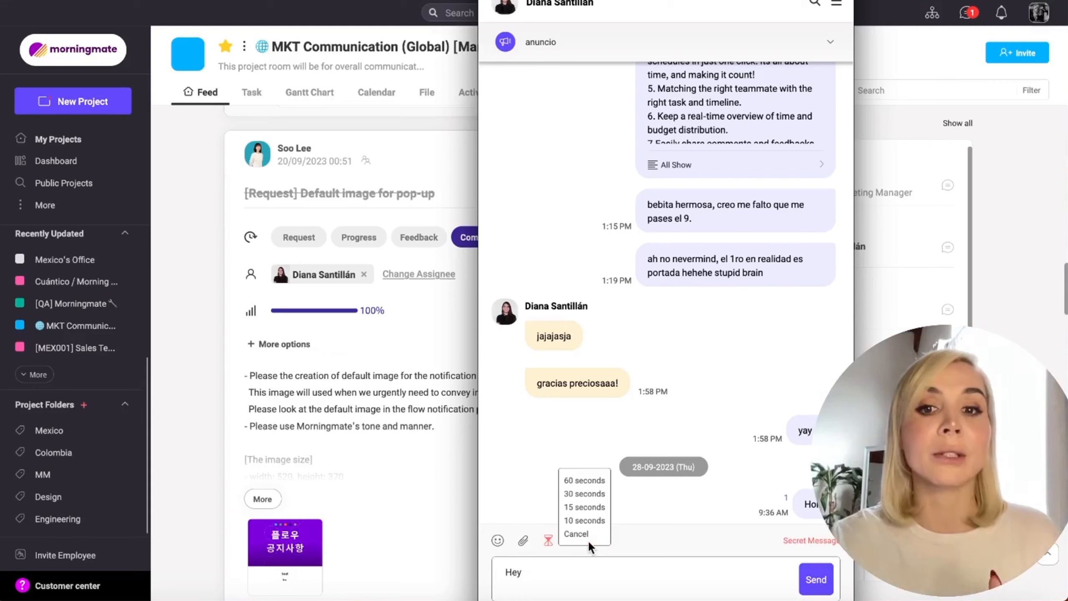
click(588, 521)
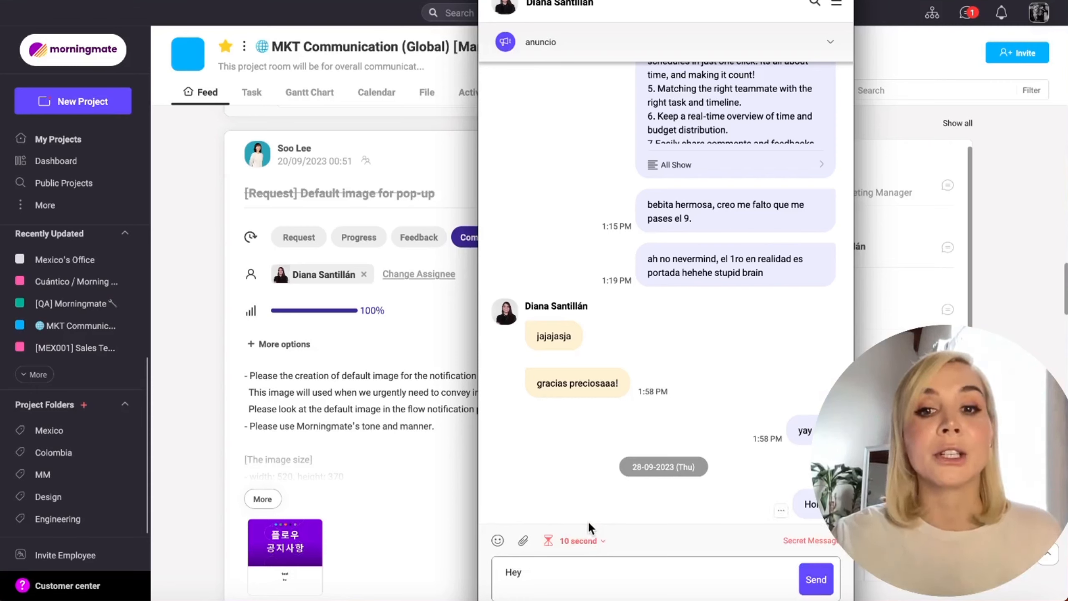
click(544, 574)
text(Hey)
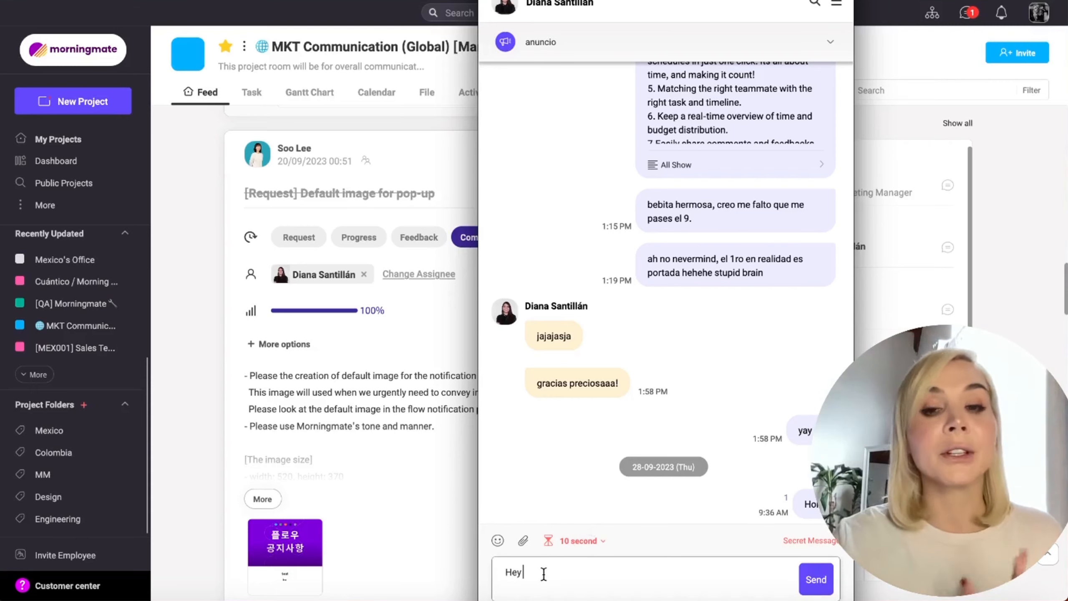
key(Return)
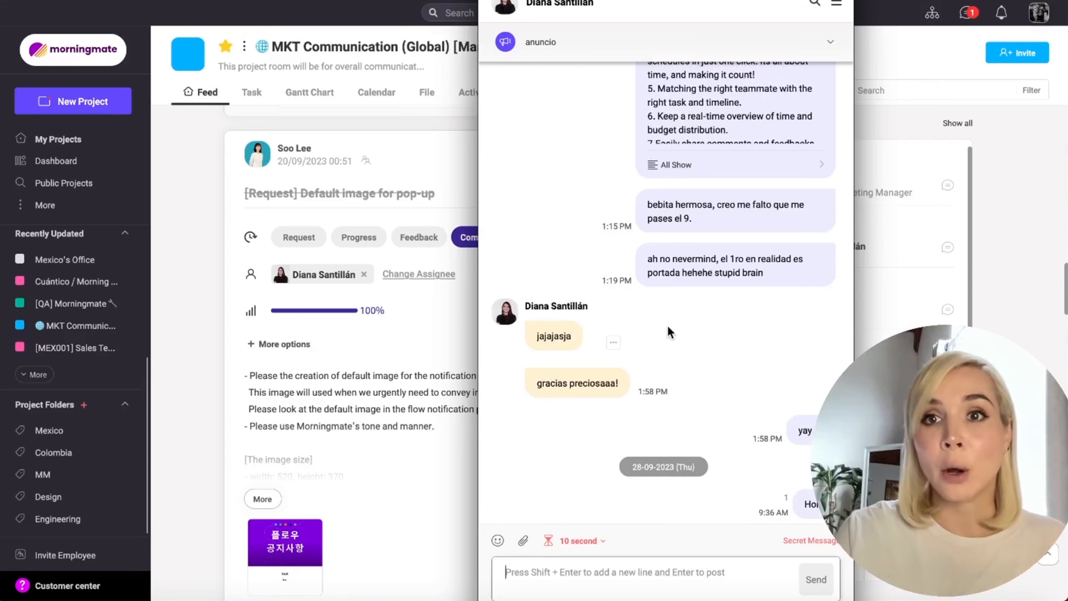
Invite the external contact who shares the account owner's first name to the open chat, starting a three-person group chat.
click(836, 5)
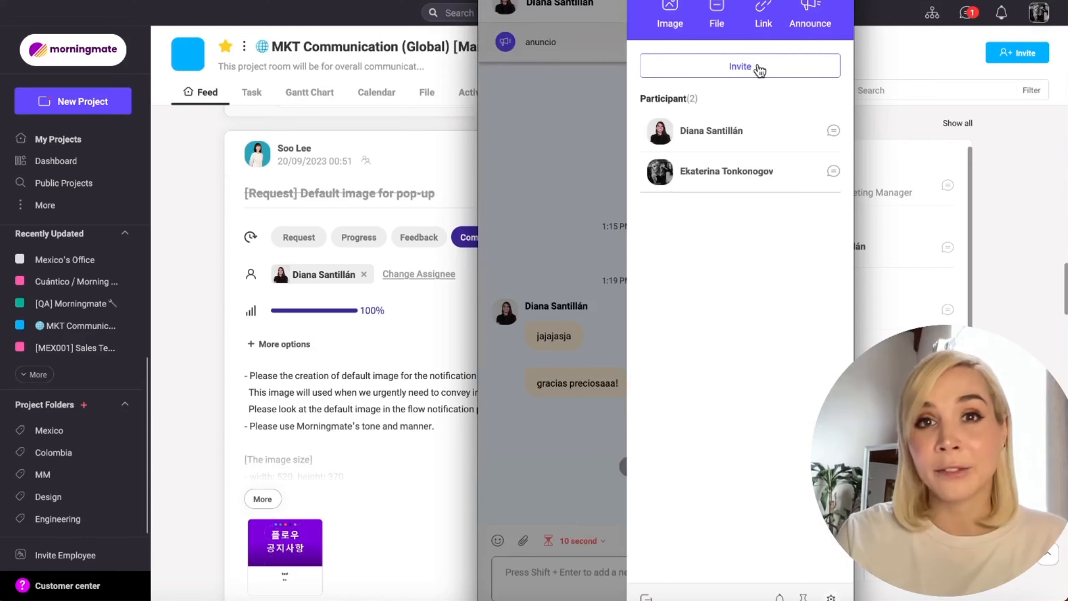
click(740, 66)
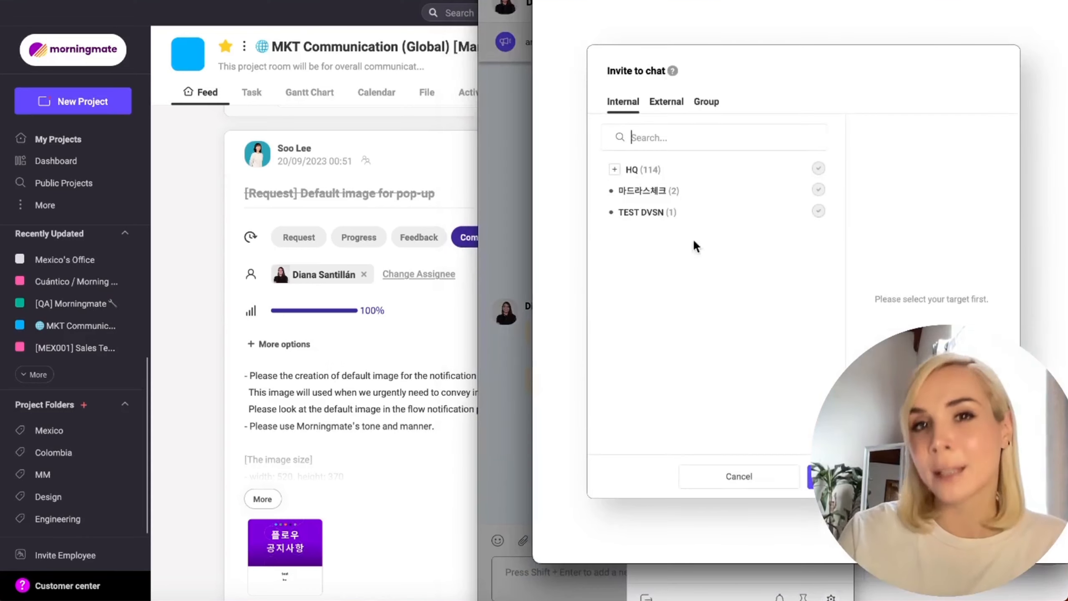
click(640, 136)
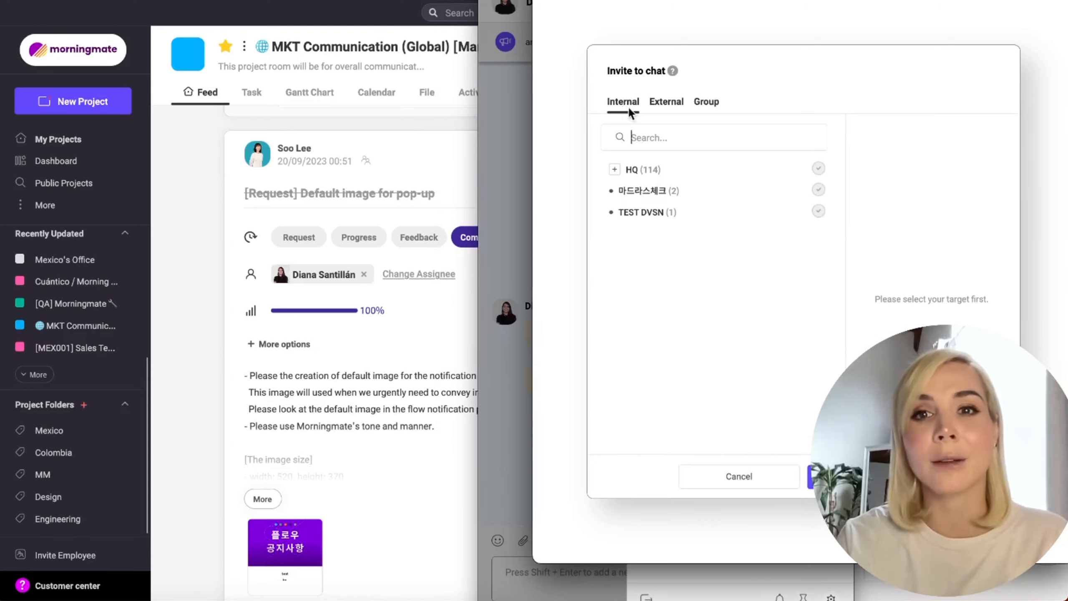
click(666, 105)
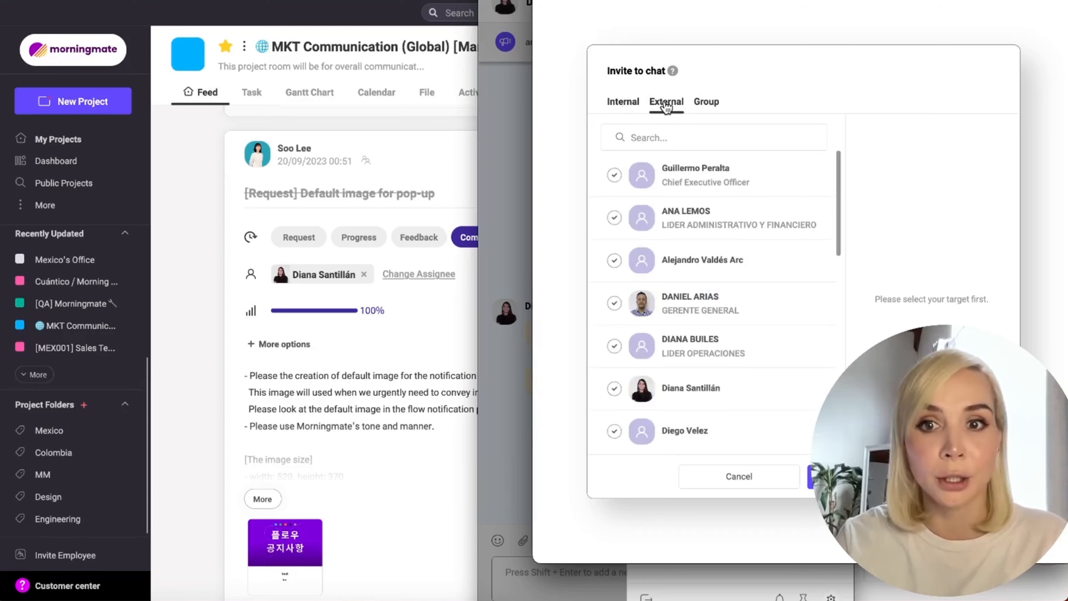
scroll(663, 319, down, 8)
scroll(663, 319, down, 2)
scroll(663, 318, up, 4)
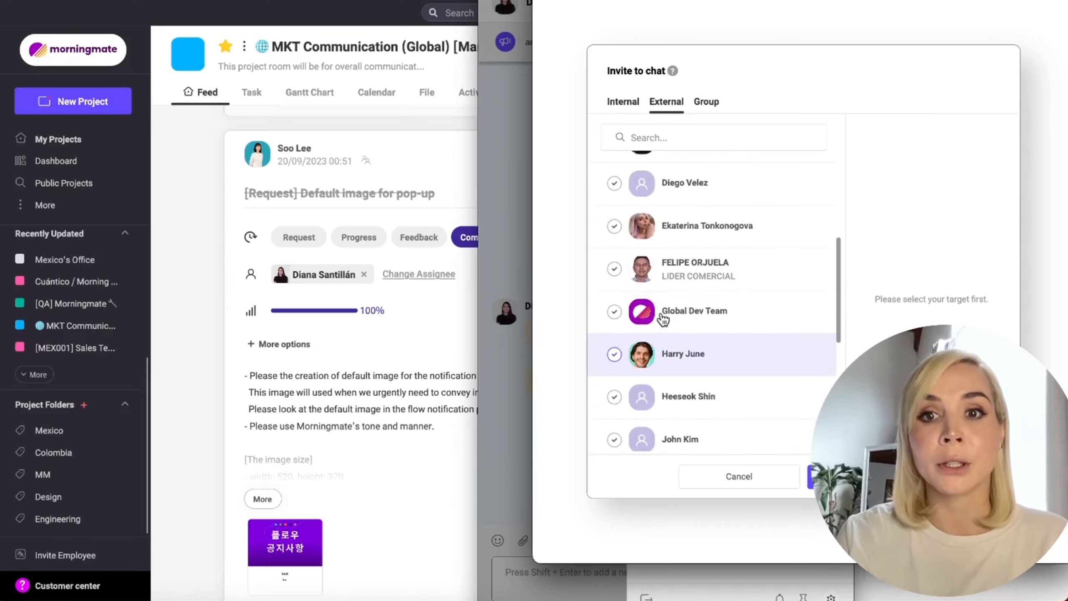
click(615, 227)
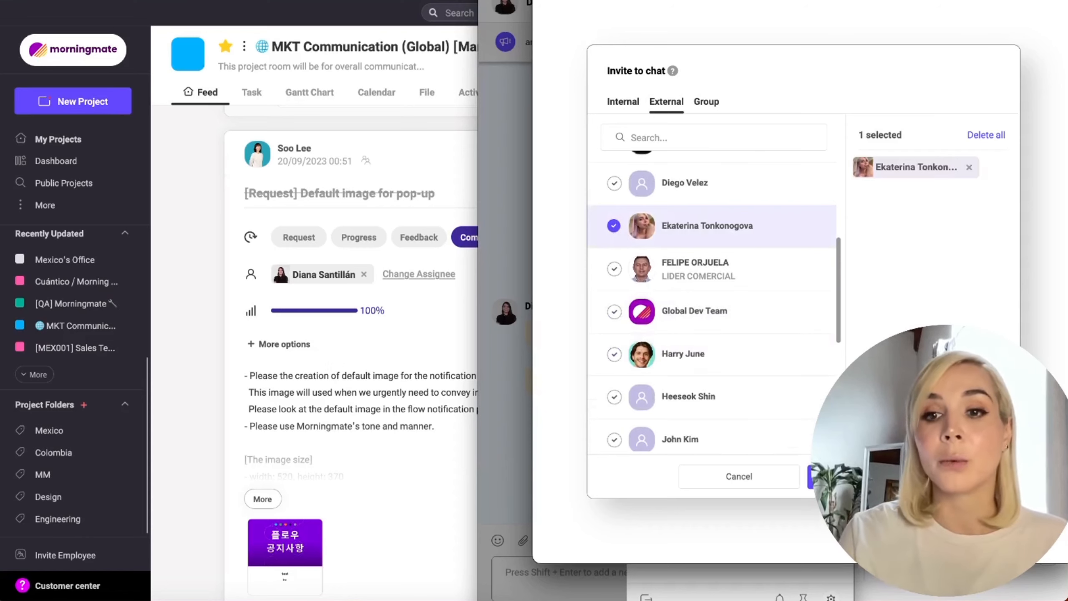
click(868, 477)
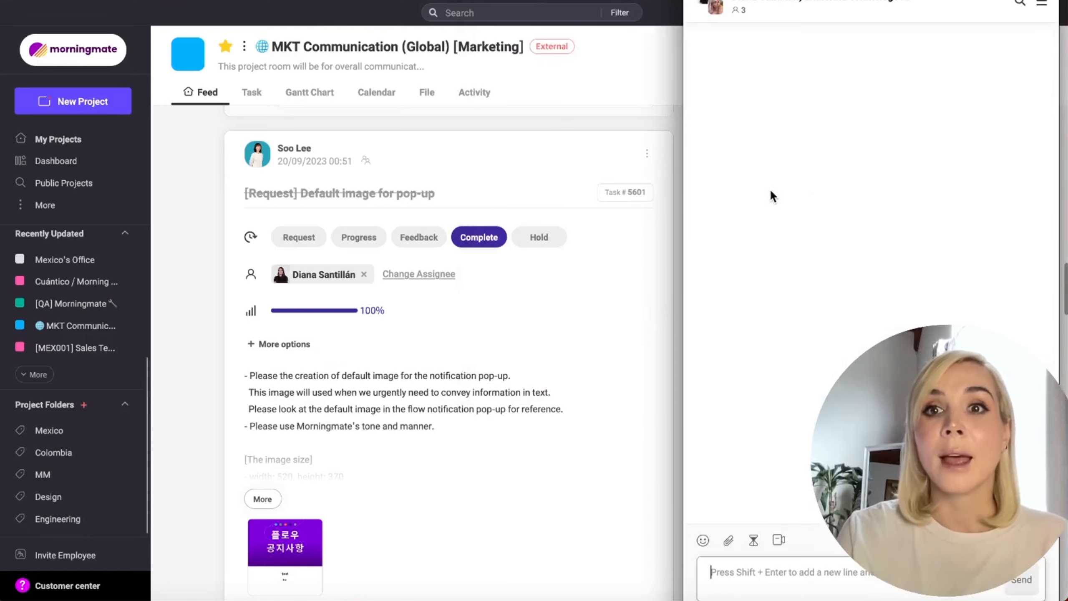